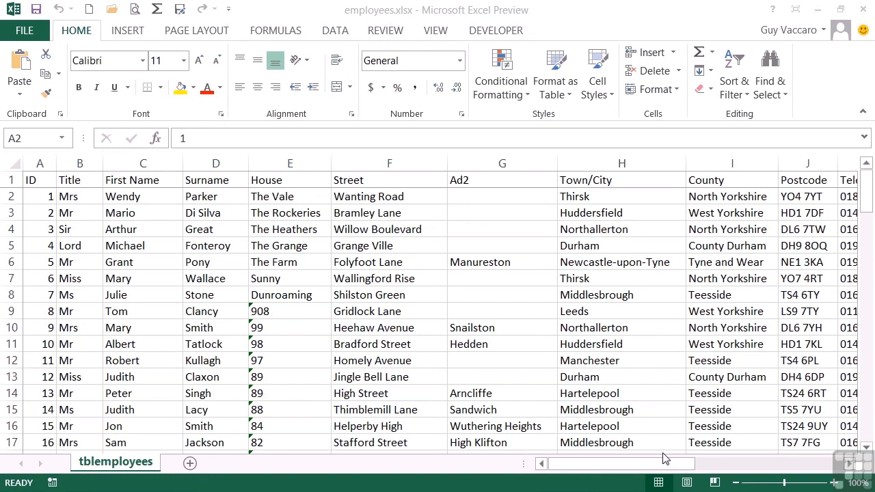
- Create a PivotTable on a new worksheet from the employee data range tblemployees!$A$1:$T$101
{"action": "left_click", "coordinate": [408, 310]}
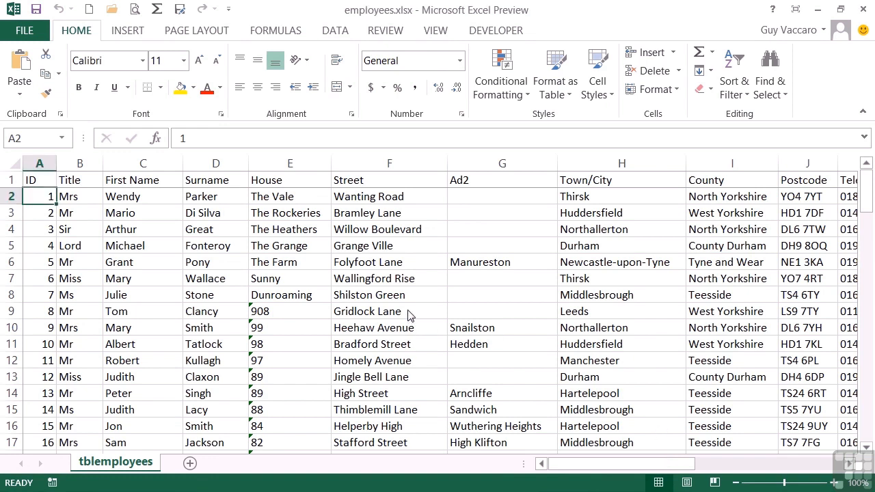
{"action": "left_click", "coordinate": [408, 311]}
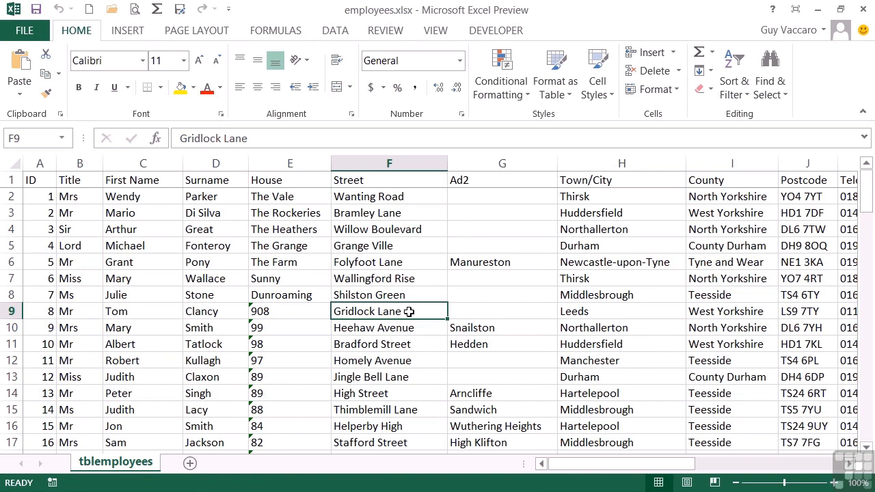
{"action": "left_click", "coordinate": [123, 31]}
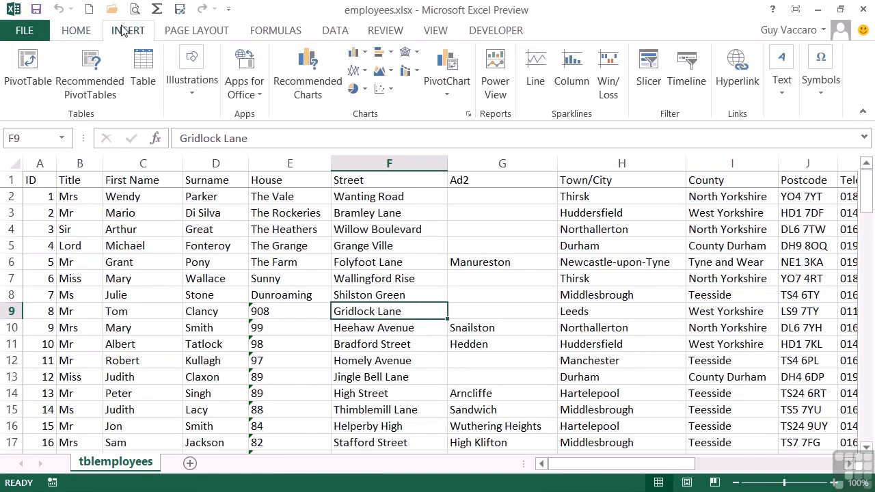
{"action": "left_click", "coordinate": [27, 69]}
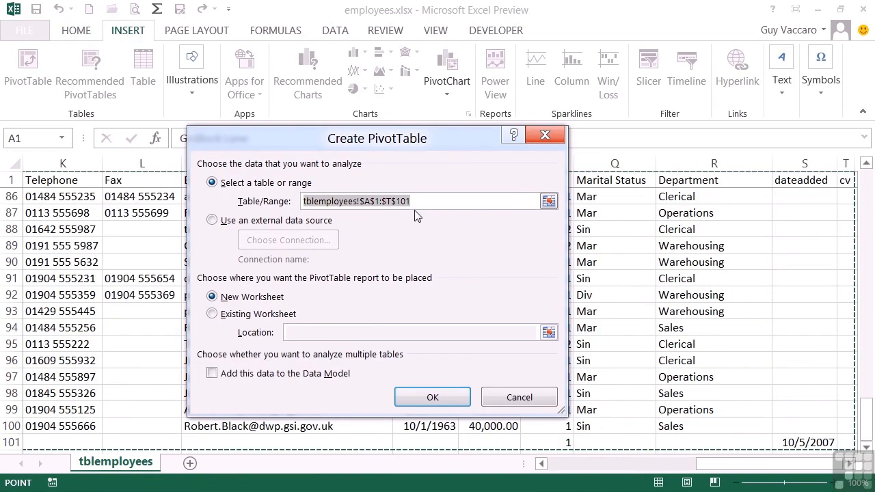
{"action": "left_click", "coordinate": [449, 400]}
- Add the Town/City field to the PivotTable as row labels
{"action": "left_click", "coordinate": [858, 299]}
{"action": "left_click", "coordinate": [858, 299]}
{"action": "left_click_drag", "start_coordinate": [741, 270], "coordinate": [747, 408]}
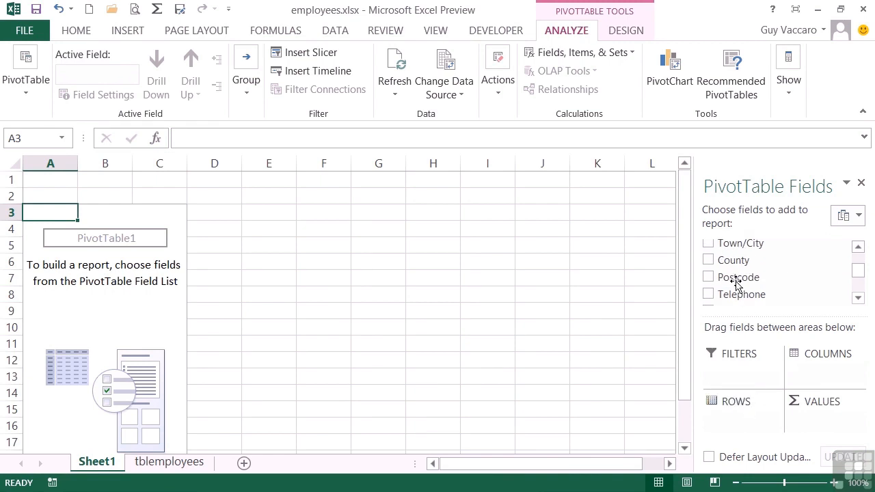
{"action": "left_click", "coordinate": [709, 244]}
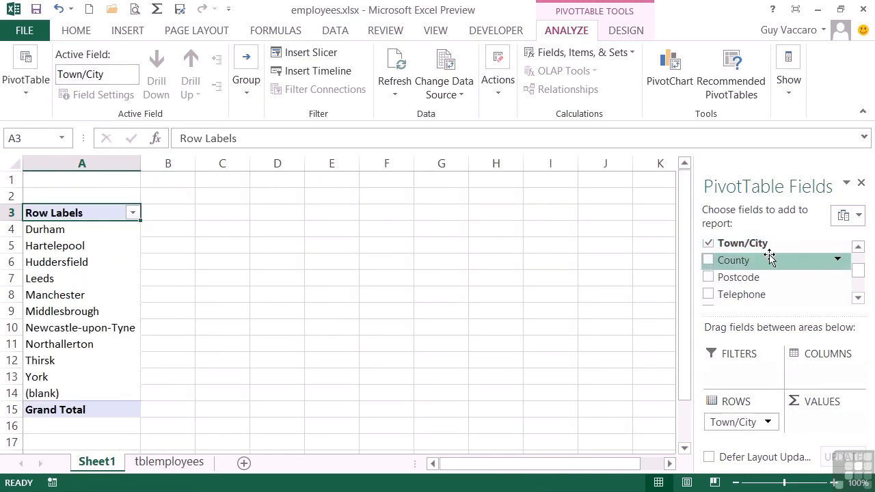
- Add the Marital Status field to the rows, nested beneath Town/City
{"action": "left_click", "coordinate": [858, 299]}
{"action": "left_click", "coordinate": [858, 299]}
{"action": "left_click", "coordinate": [858, 298]}
{"action": "left_click", "coordinate": [859, 298]}
{"action": "left_click", "coordinate": [858, 298]}
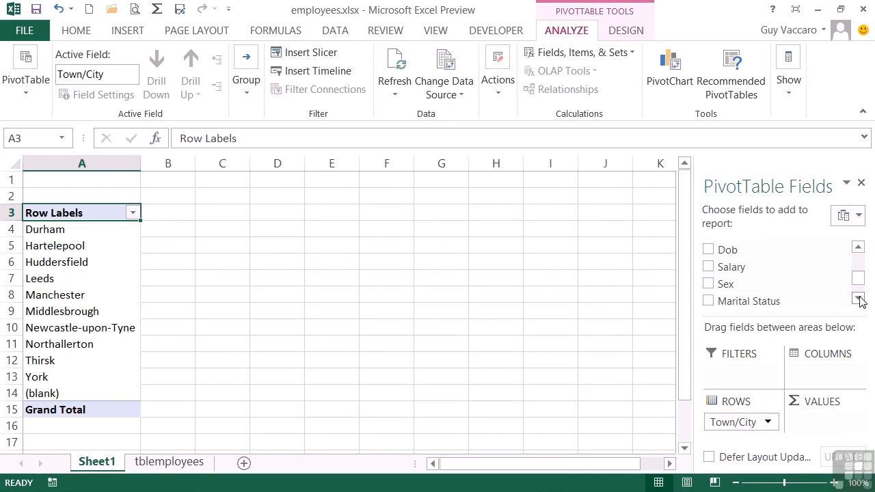
{"action": "left_click", "coordinate": [859, 299]}
{"action": "left_click_drag", "start_coordinate": [763, 291], "coordinate": [740, 433]}
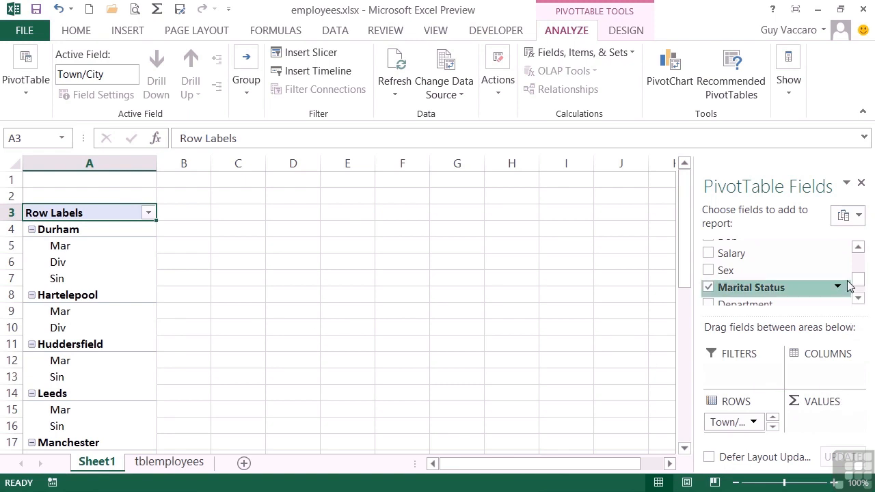
- Add the Salary field to the PivotTable values and summarize it by Sum
{"action": "mouse_move", "coordinate": [736, 254]}
{"action": "left_mouse_down"}
{"action": "mouse_move", "coordinate": [820, 361]}
{"action": "mouse_move", "coordinate": [830, 417]}
{"action": "left_mouse_up"}
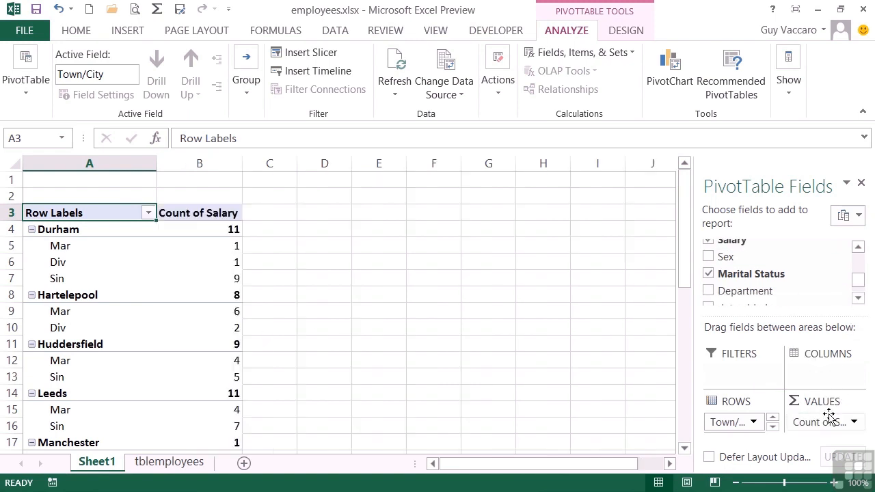
{"action": "left_click", "coordinate": [853, 422]}
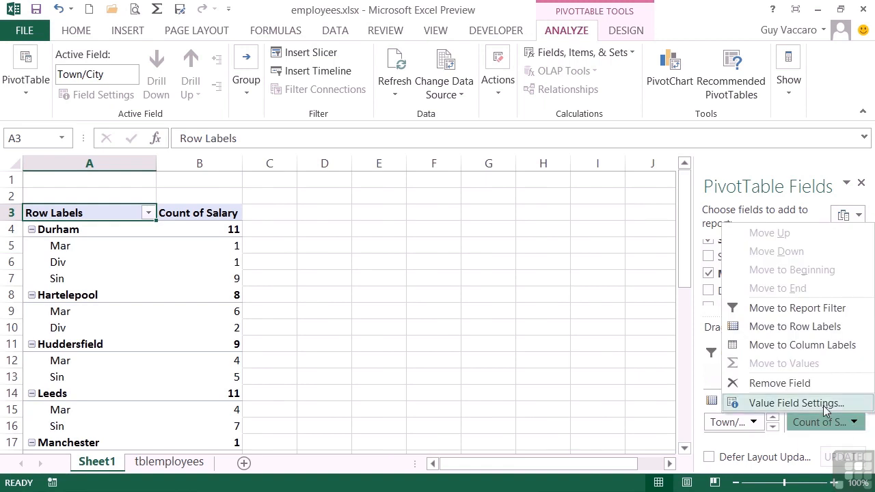
{"action": "left_click", "coordinate": [827, 404]}
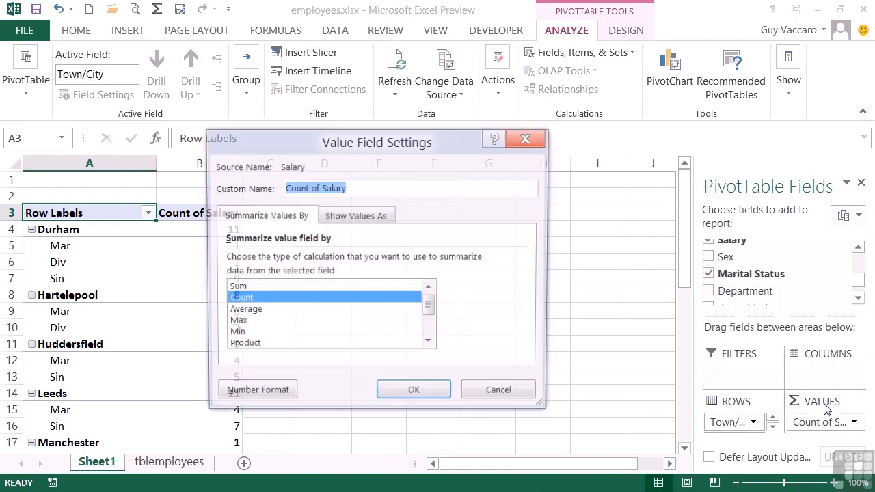
{"action": "left_click", "coordinate": [272, 290]}
{"action": "left_click", "coordinate": [418, 389]}
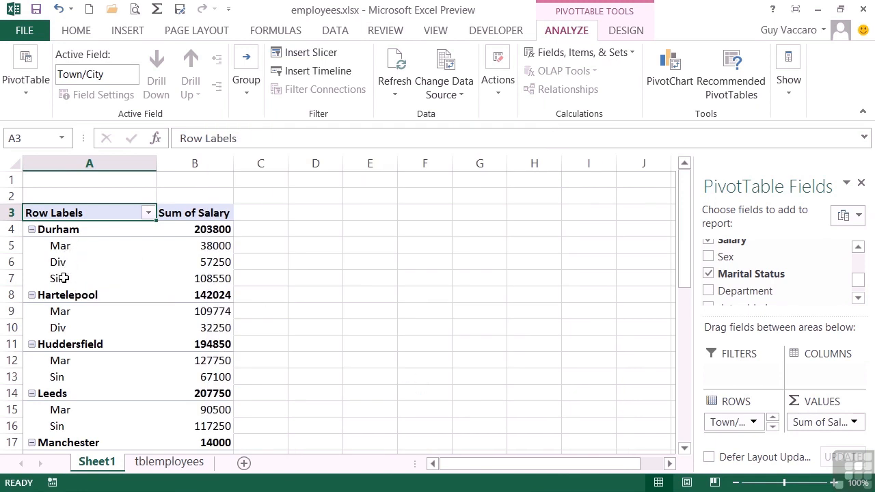
- Add the Sex field to the rows, nested beneath Marital Status
{"action": "scroll", "coordinate": [63, 277], "scroll_direction": "down", "scroll_amount": 1}
{"action": "scroll", "coordinate": [64, 274], "scroll_direction": "up", "scroll_amount": 1}
{"action": "left_click_drag", "start_coordinate": [729, 260], "coordinate": [745, 436]}
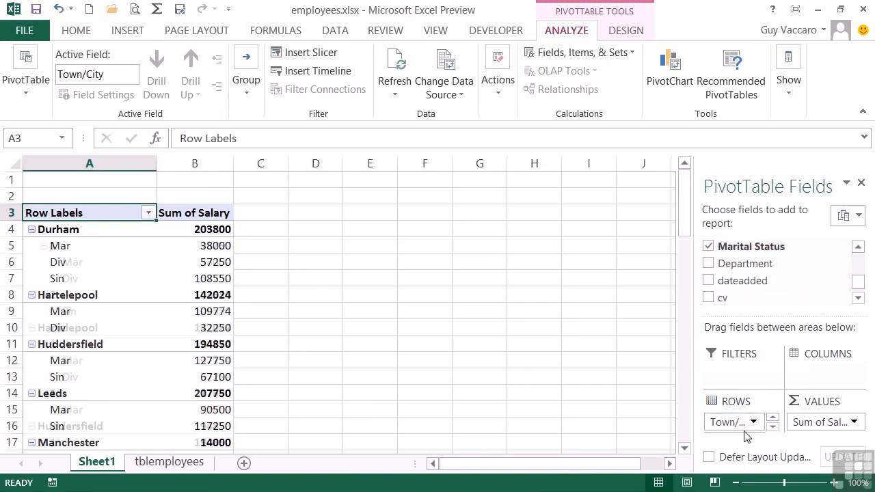
- Check the order of the row fields and how the report is grouped by town, marital status and sex
{"action": "left_click", "coordinate": [772, 427]}
{"action": "left_click", "coordinate": [772, 427]}
{"action": "left_click", "coordinate": [773, 422]}
{"action": "mouse_move", "coordinate": [734, 420]}
{"action": "left_mouse_down"}
{"action": "mouse_move", "coordinate": [746, 426]}
{"action": "mouse_move", "coordinate": [738, 424]}
{"action": "left_mouse_up"}
{"action": "left_click", "coordinate": [772, 427]}
{"action": "left_click", "coordinate": [772, 428]}
{"action": "left_click", "coordinate": [773, 428]}
{"action": "left_click_drag", "start_coordinate": [731, 423], "coordinate": [737, 424]}
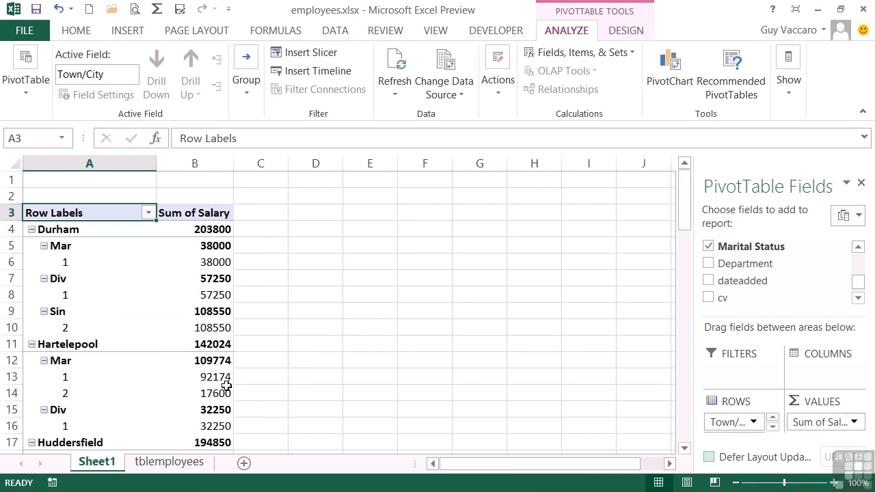
{"action": "left_click", "coordinate": [684, 449]}
{"action": "left_click", "coordinate": [685, 449]}
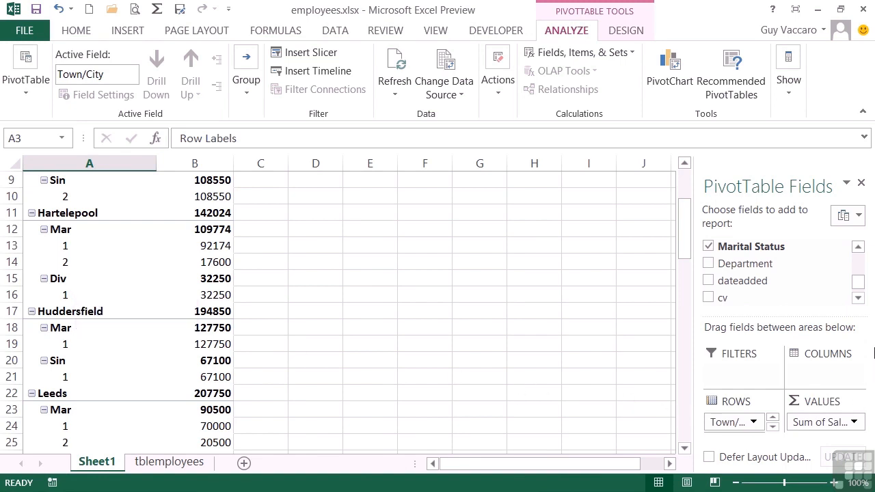
- Add the ID field to the PivotTable values after Salary and summarize it by Count
{"action": "scroll", "coordinate": [855, 266], "scroll_direction": "up", "scroll_amount": 3}
{"action": "left_click_drag", "start_coordinate": [786, 244], "coordinate": [824, 437]}
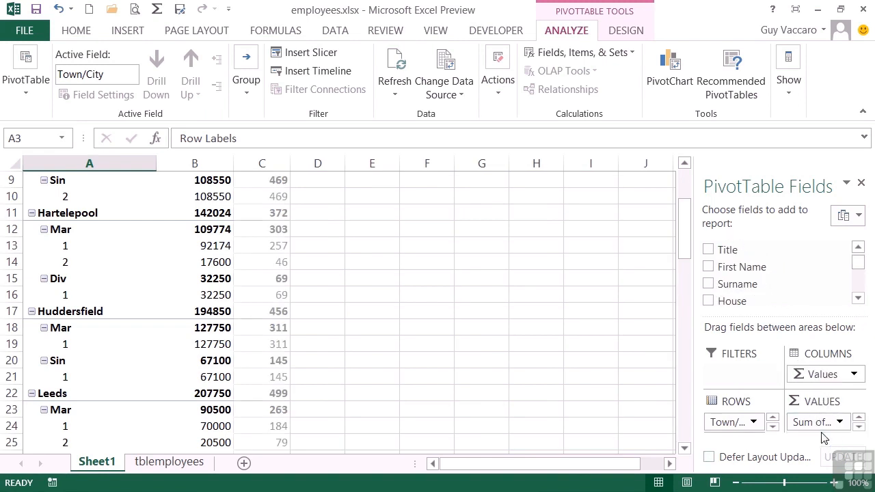
{"action": "left_click", "coordinate": [859, 428]}
{"action": "left_click", "coordinate": [859, 428]}
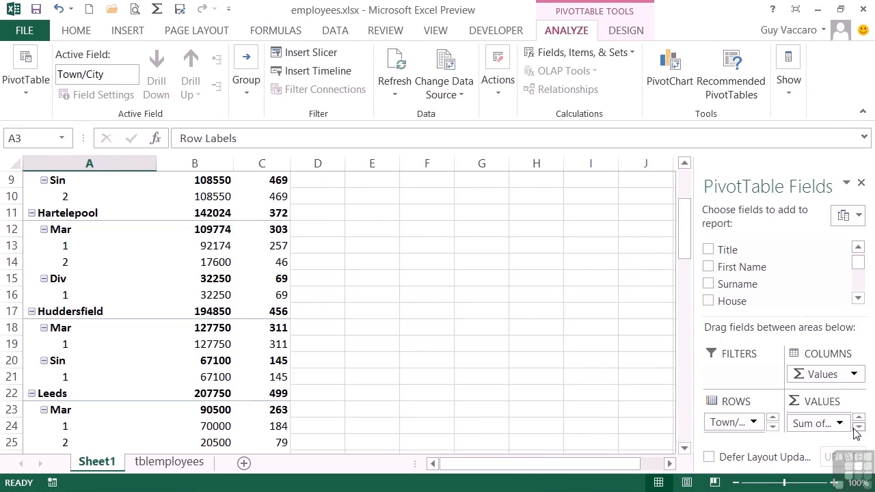
{"action": "left_click", "coordinate": [839, 424]}
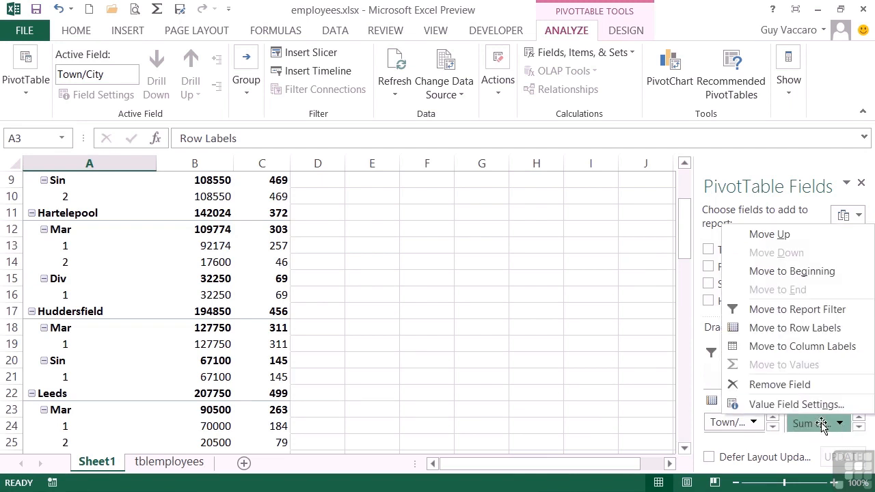
{"action": "left_click", "coordinate": [795, 405]}
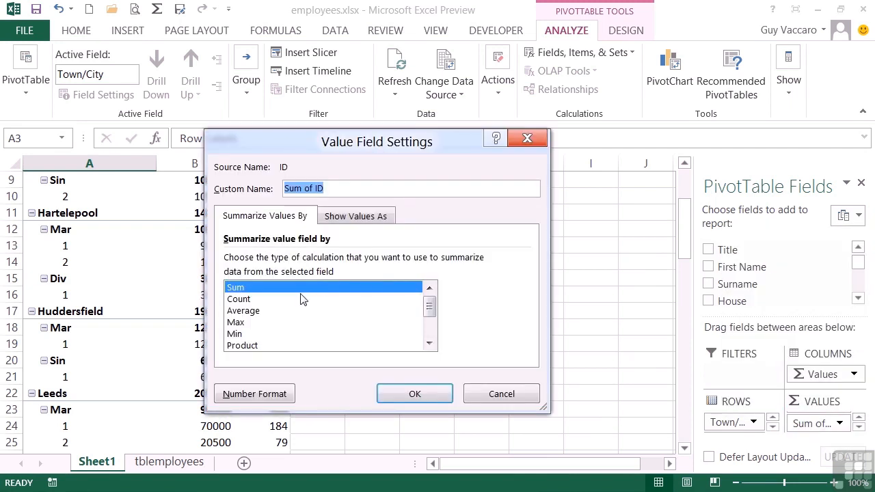
{"action": "left_click", "coordinate": [307, 298]}
{"action": "left_click", "coordinate": [414, 391]}
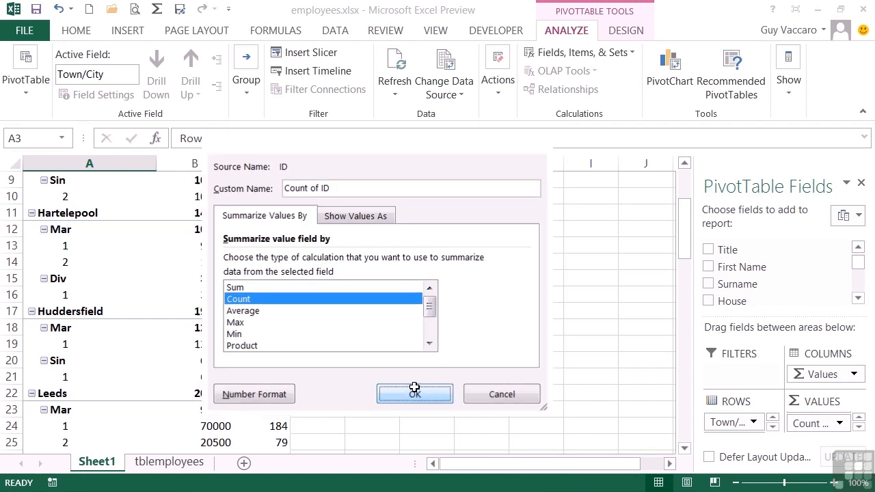
- Collapse the Sin, Mar and Div marital status groups throughout the report to hide their breakdown by sex
{"action": "left_click_drag", "start_coordinate": [684, 259], "coordinate": [684, 231]}
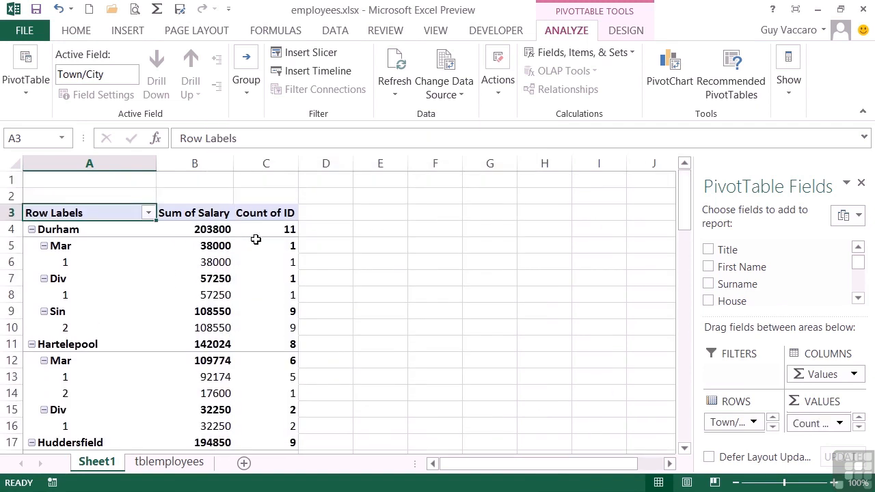
{"action": "mouse_move", "coordinate": [253, 244]}
{"action": "scroll", "coordinate": [315, 329], "scroll_direction": "down", "scroll_amount": 5}
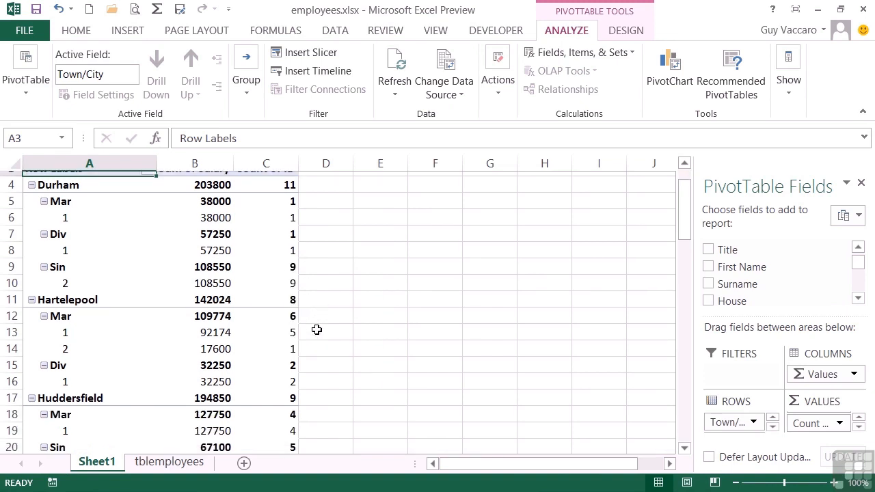
{"action": "scroll", "coordinate": [316, 329], "scroll_direction": "down", "scroll_amount": 2}
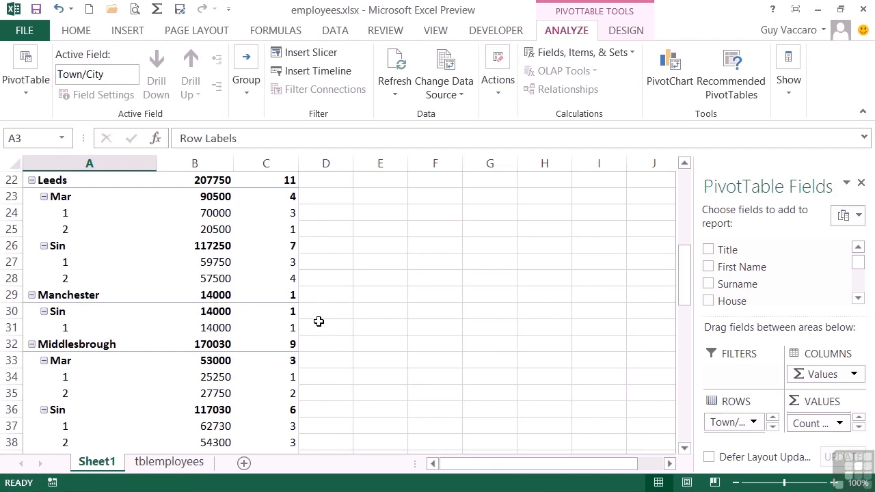
{"action": "left_click", "coordinate": [44, 312]}
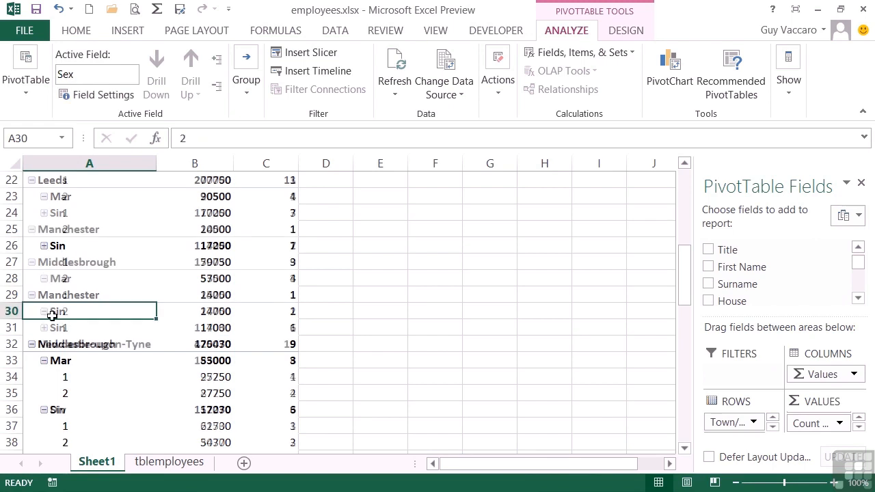
{"action": "left_click", "coordinate": [43, 279]}
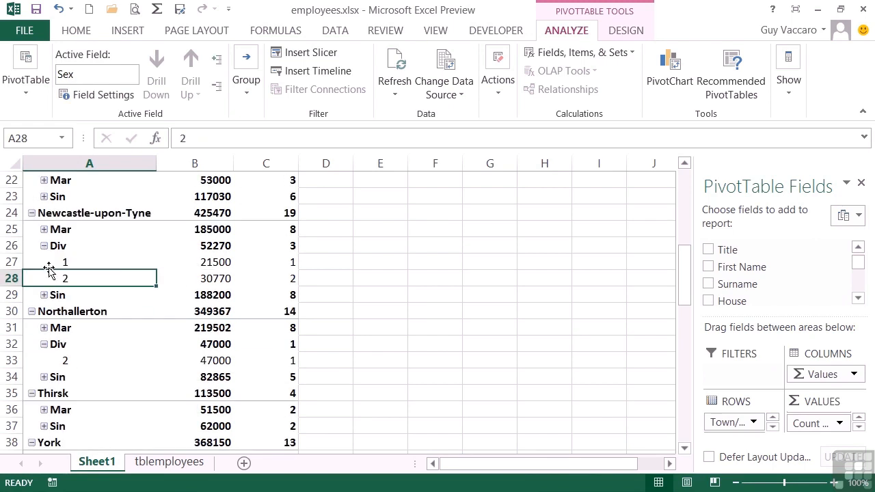
{"action": "left_click", "coordinate": [45, 247]}
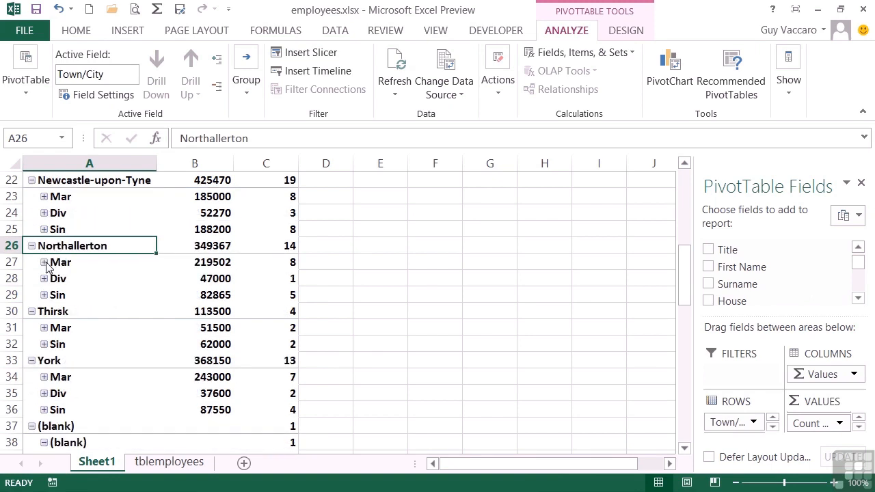
- Expand the Mar groups to show their breakdown by sex, and collapse them again
{"action": "scroll", "coordinate": [46, 267], "scroll_direction": "up", "scroll_amount": 7}
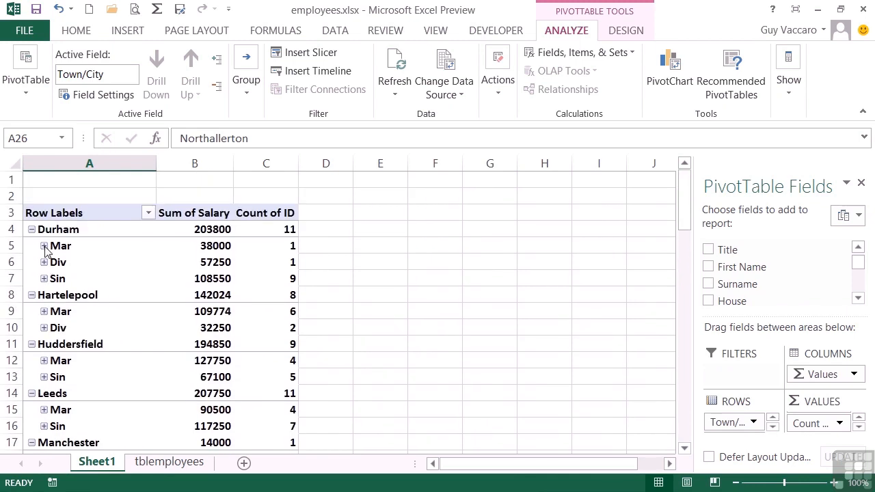
{"action": "left_click", "coordinate": [44, 246]}
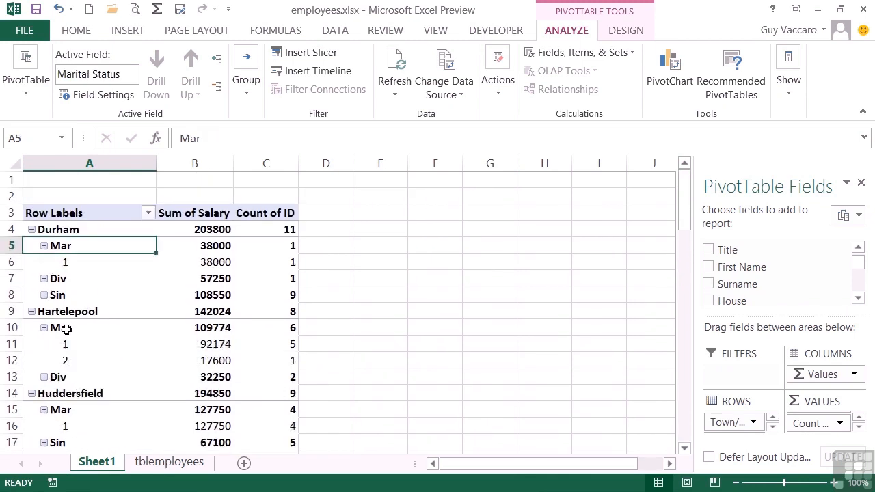
{"action": "scroll", "coordinate": [82, 380], "scroll_direction": "down", "scroll_amount": 2}
{"action": "scroll", "coordinate": [79, 362], "scroll_direction": "down", "scroll_amount": 3}
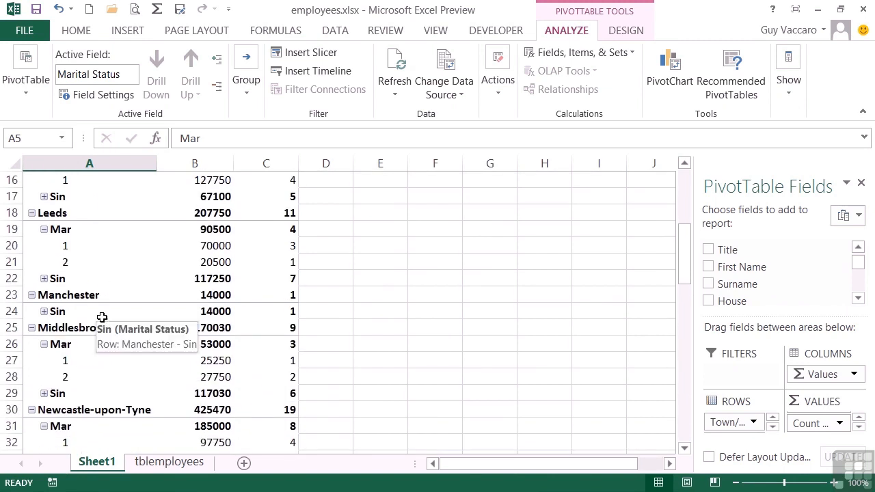
{"action": "left_click", "coordinate": [43, 229]}
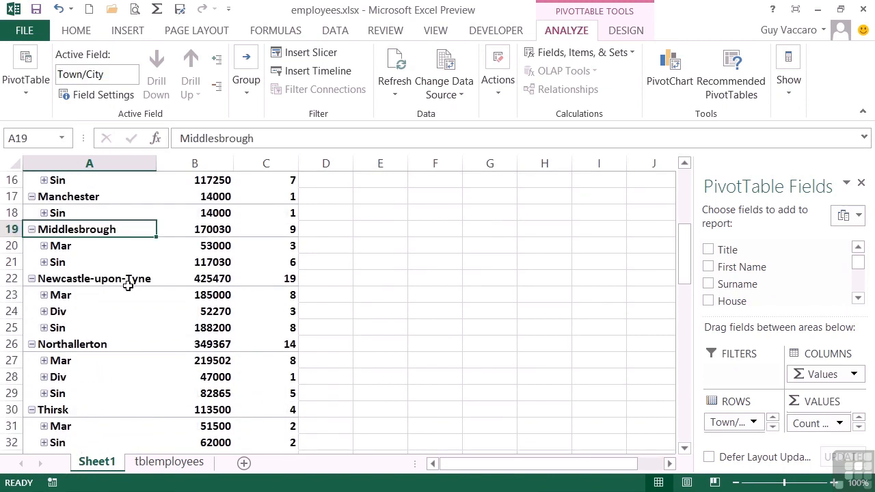
- Collapse the Middlesbrough, Newcastle-upon-Tyne and Northallerton groups to show only their town totals
{"action": "left_click", "coordinate": [31, 229]}
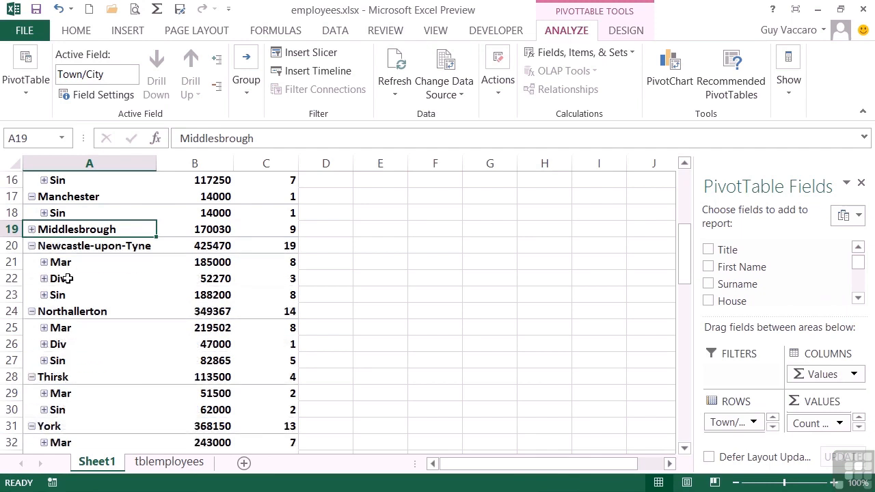
{"action": "left_click", "coordinate": [31, 246]}
{"action": "left_click", "coordinate": [31, 263]}
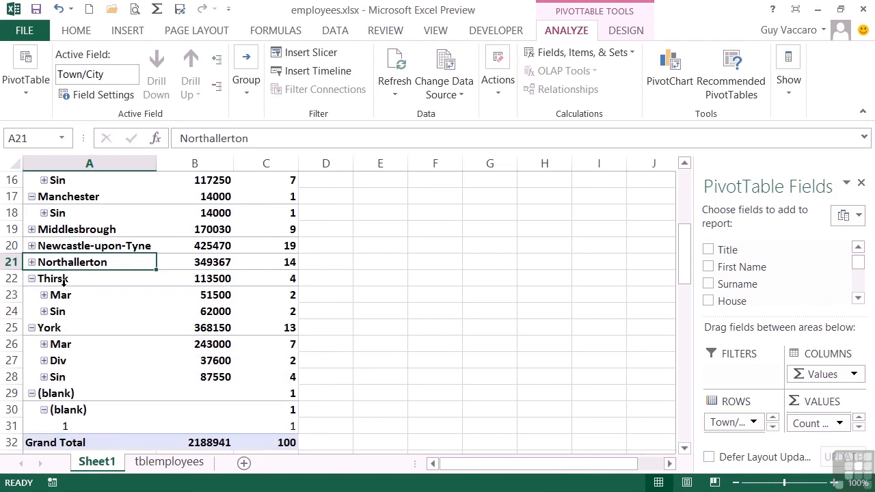
- Review which fields are placed in the PivotTable's rows and values
{"action": "scroll", "coordinate": [63, 282], "scroll_direction": "up", "scroll_amount": 4}
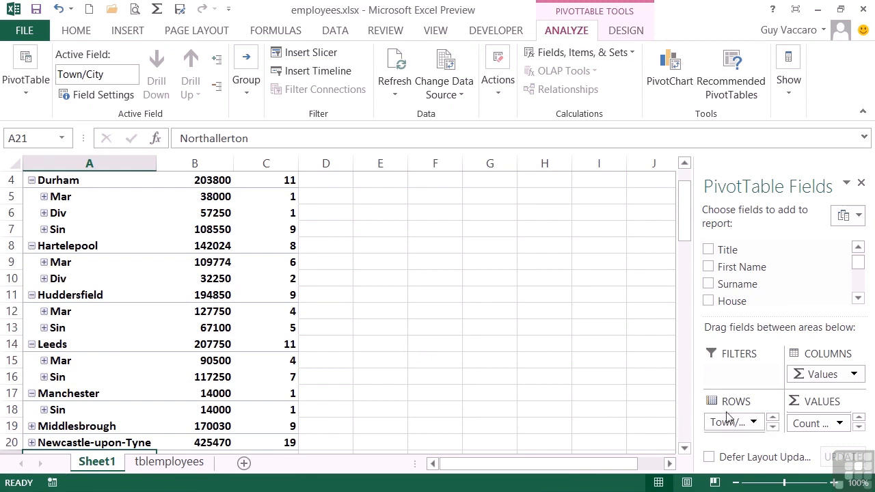
{"action": "left_click", "coordinate": [772, 428]}
{"action": "left_click", "coordinate": [772, 428]}
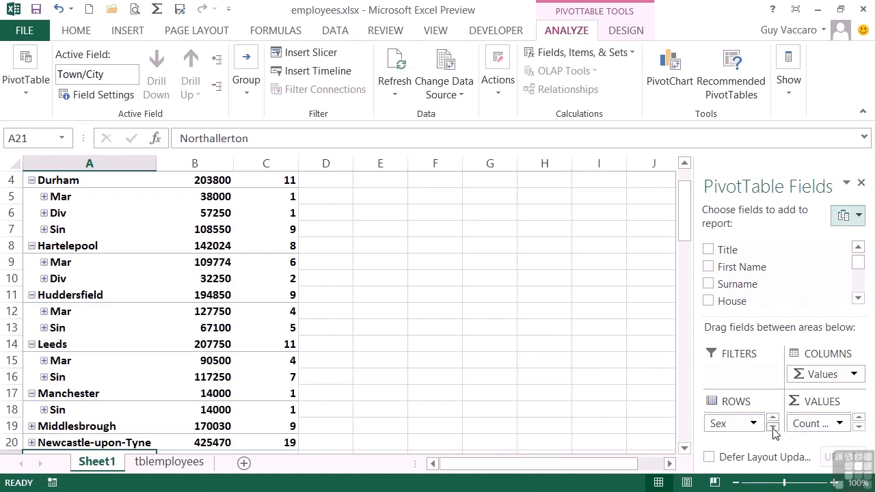
{"action": "left_click", "coordinate": [860, 417]}
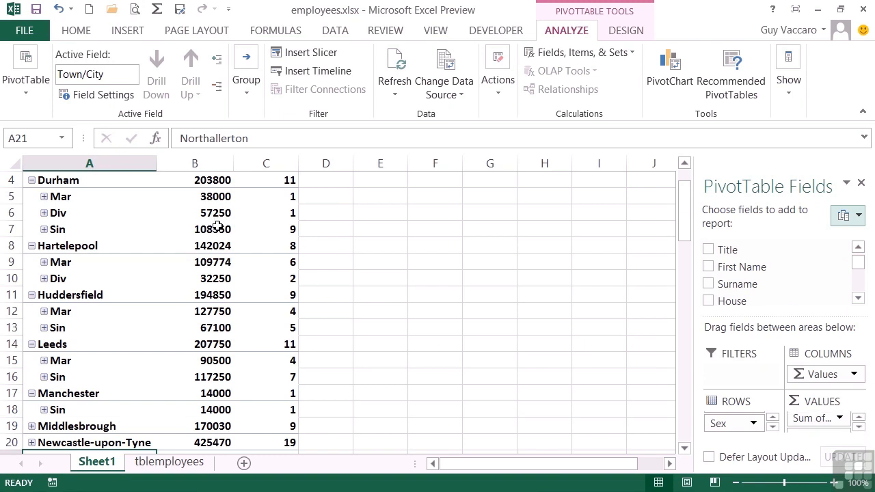
- Expand the Sin marital status groups to show their breakdown by sex, and collapse them again
{"action": "left_click", "coordinate": [859, 427]}
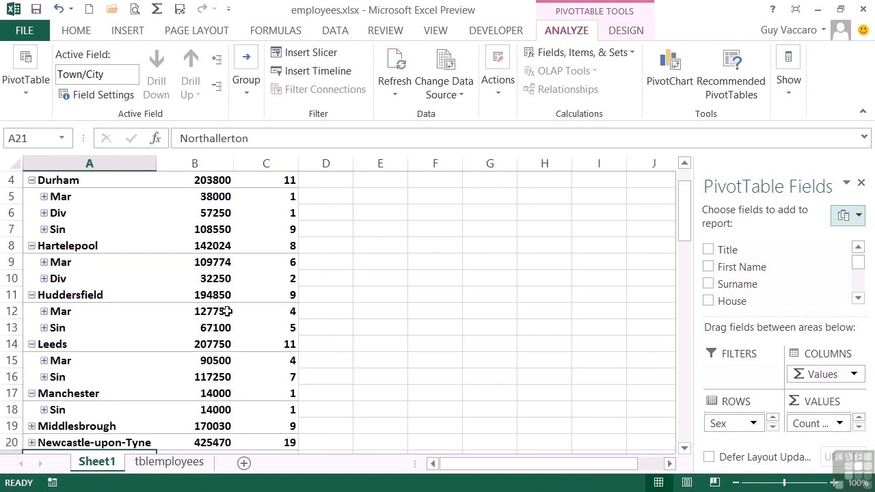
{"action": "left_click_drag", "start_coordinate": [688, 196], "coordinate": [687, 183]}
{"action": "left_click", "coordinate": [44, 262]}
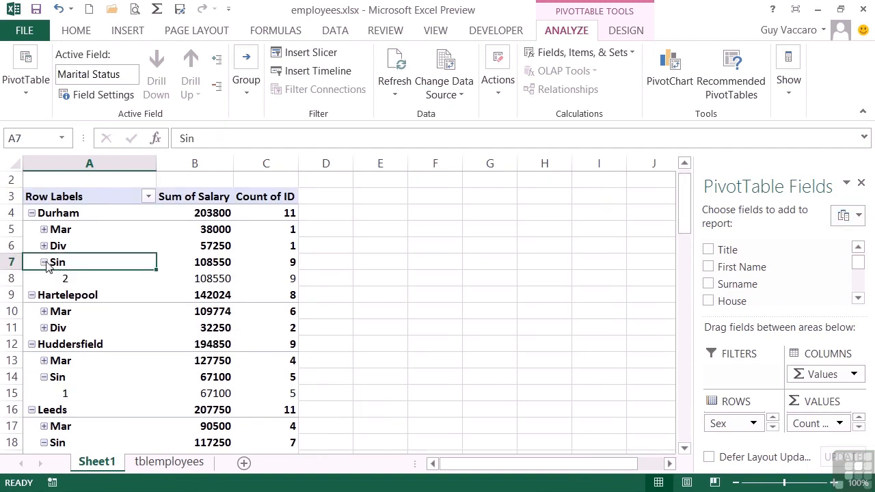
{"action": "left_click", "coordinate": [44, 262]}
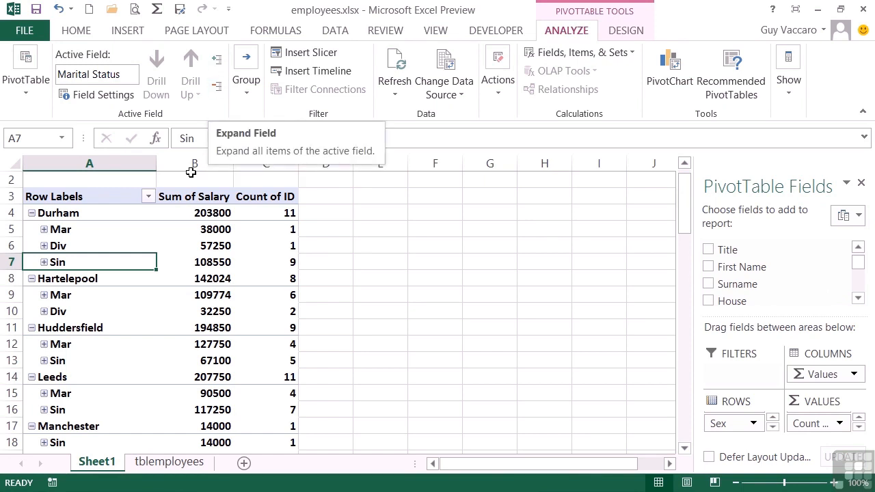
- Collapse the entire Town/City field to its town totals, and expand all towns again to show their marital status groups
{"action": "left_click", "coordinate": [65, 214]}
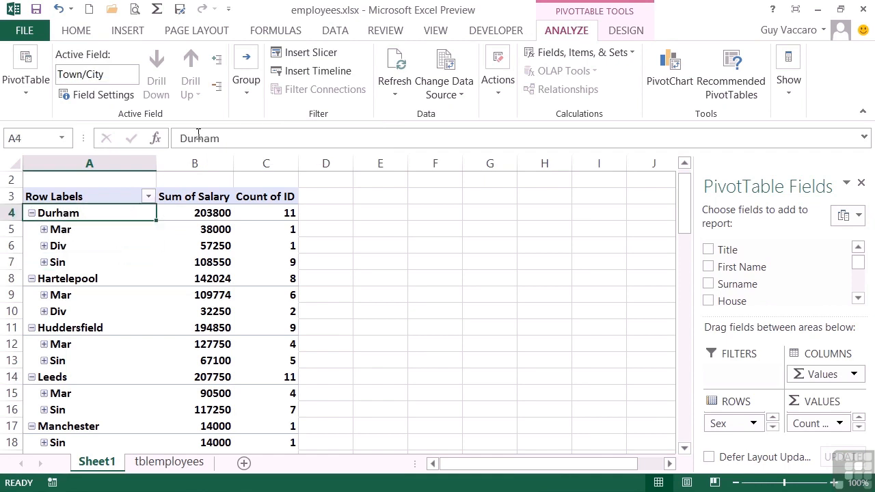
{"action": "left_click", "coordinate": [216, 87]}
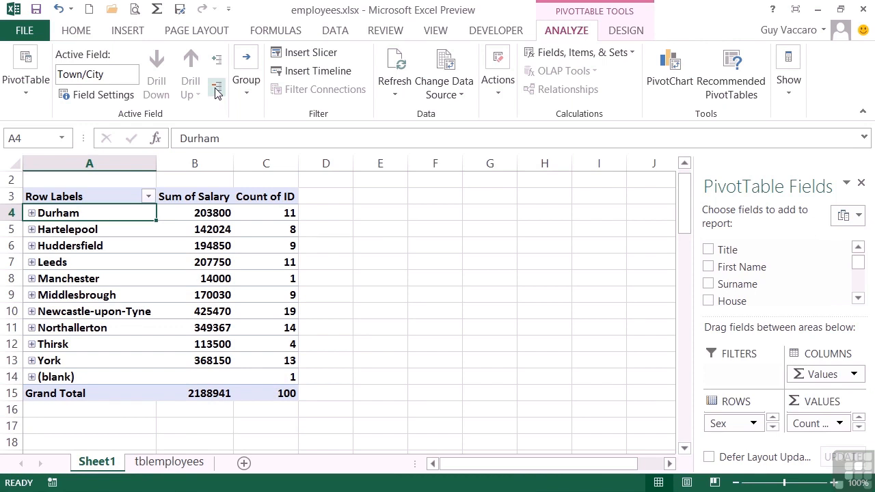
{"action": "left_click", "coordinate": [216, 62]}
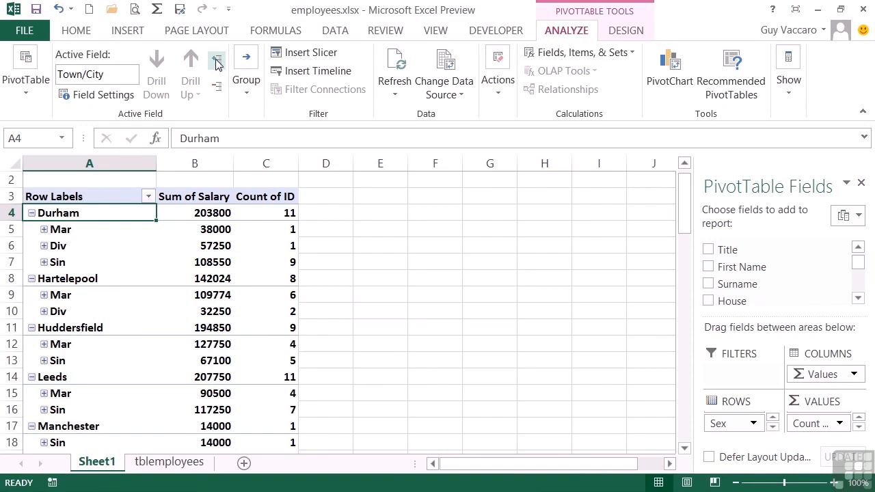
- Expand the entire Marital Status field to show the breakdown by sex, and collapse the whole field again
{"action": "left_click", "coordinate": [67, 232]}
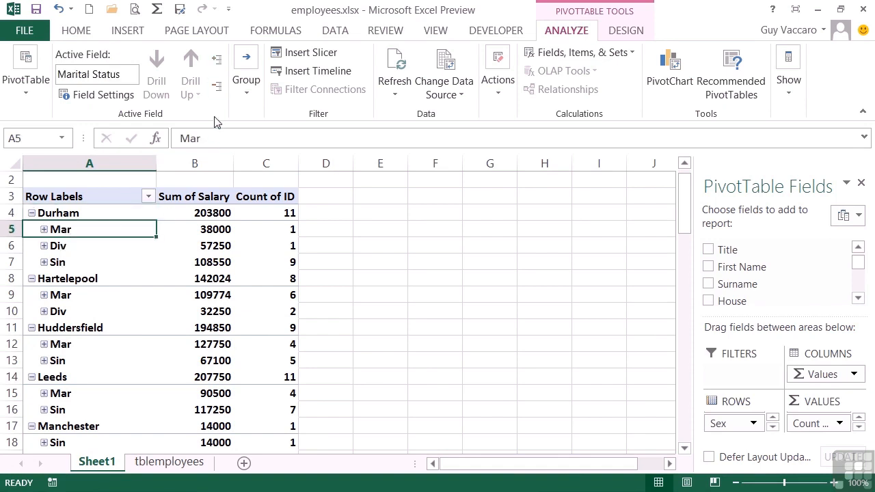
{"action": "left_click", "coordinate": [216, 60]}
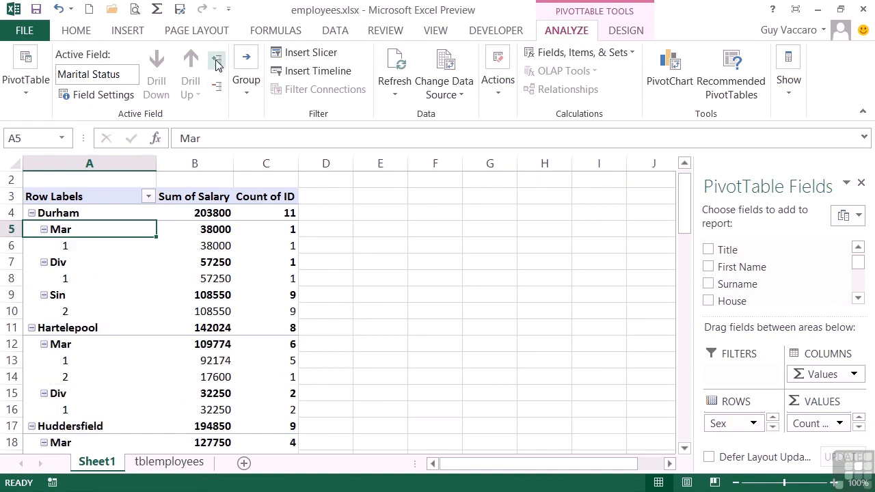
{"action": "left_click", "coordinate": [217, 87]}
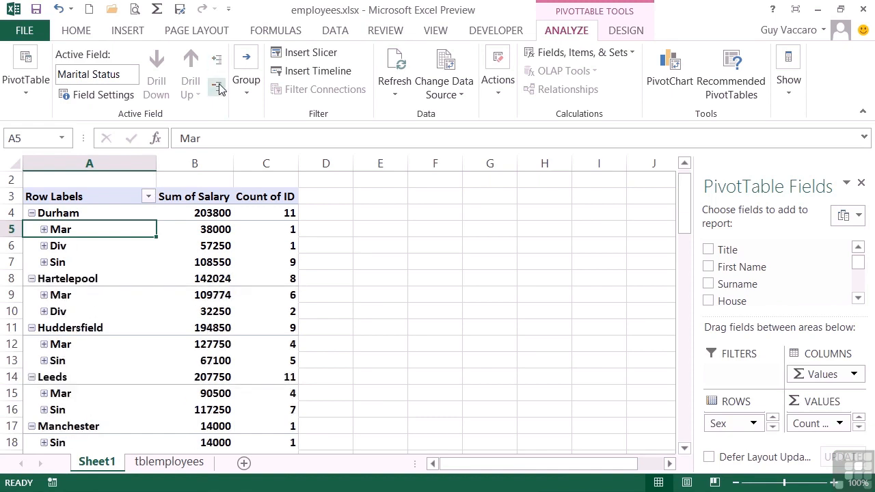
- Collapse and re-expand the Durham group on its own, and expand and collapse the Div marital status groups
{"action": "left_click", "coordinate": [76, 216]}
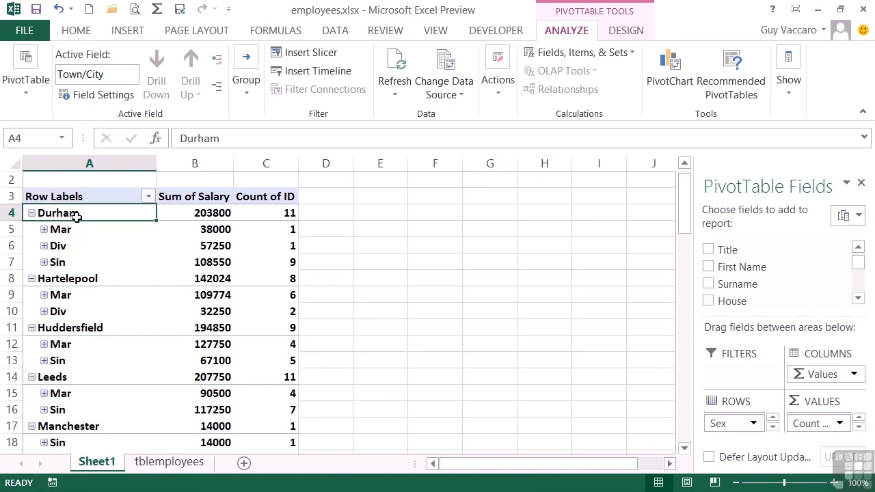
{"action": "left_click", "coordinate": [31, 214]}
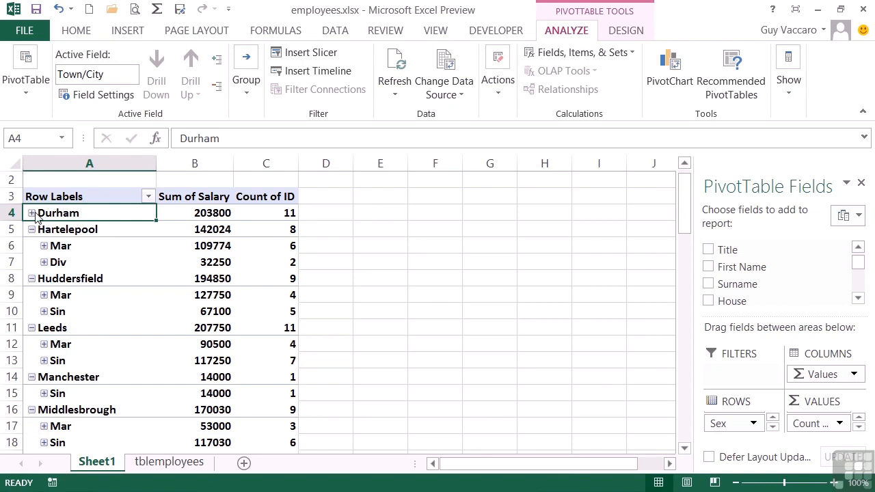
{"action": "left_click", "coordinate": [31, 213]}
{"action": "left_click", "coordinate": [32, 213]}
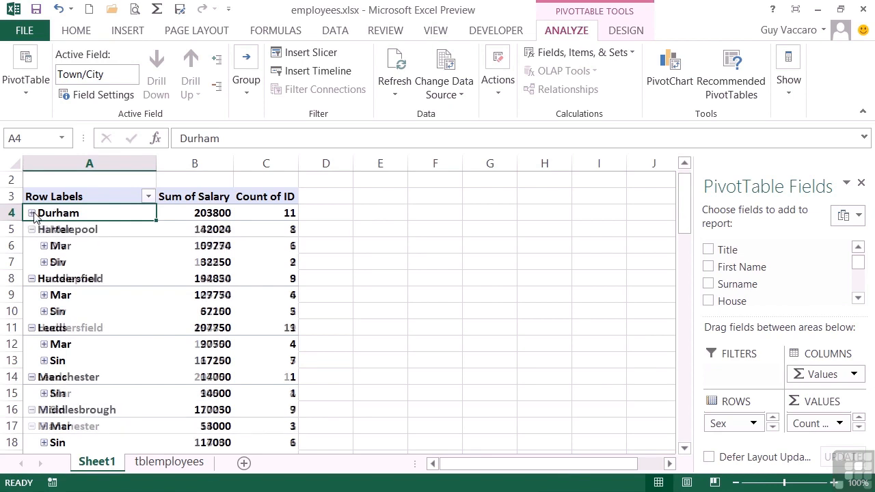
{"action": "left_click", "coordinate": [31, 213]}
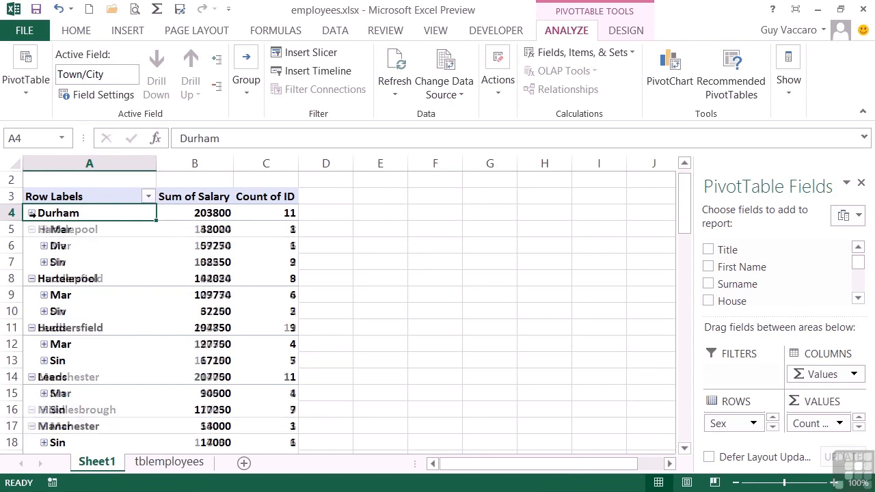
{"action": "left_click", "coordinate": [44, 247]}
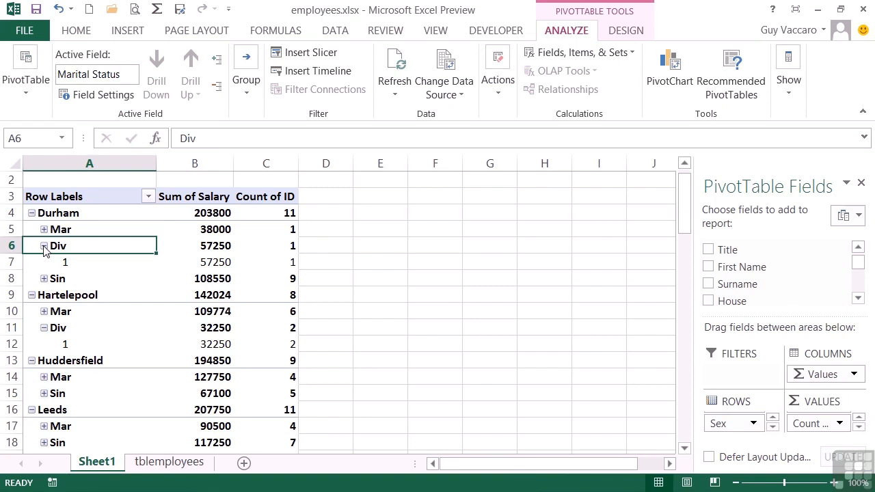
{"action": "left_click", "coordinate": [43, 246]}
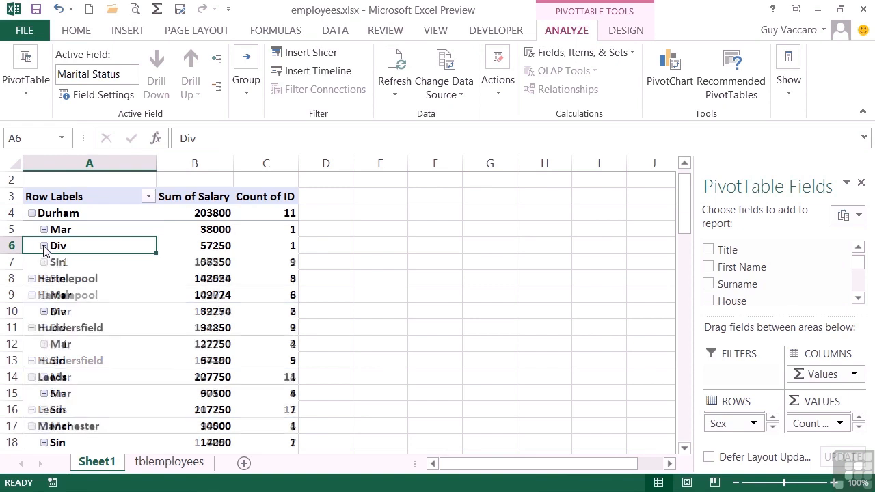
- Collapse the Durham, Hartelepool and Huddersfield groups individually to show only their town totals
{"action": "left_click", "coordinate": [57, 208]}
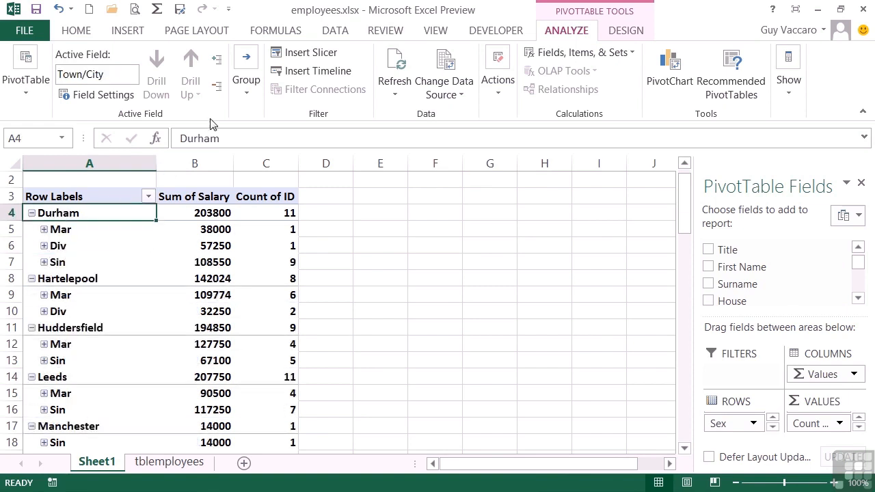
{"action": "left_click", "coordinate": [32, 213]}
{"action": "left_click", "coordinate": [32, 229]}
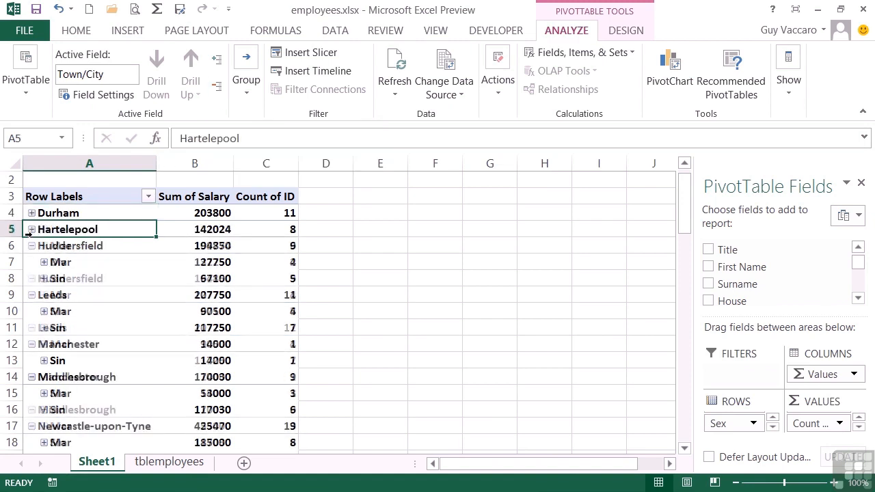
{"action": "left_click", "coordinate": [31, 245]}
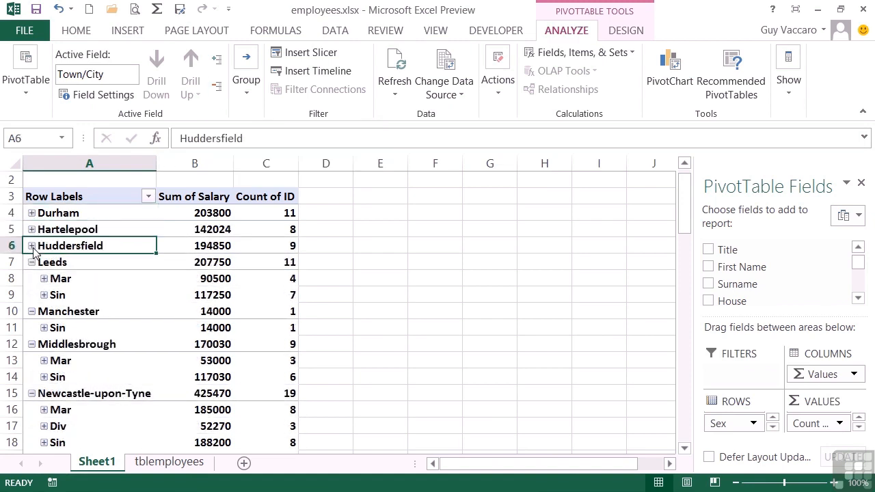